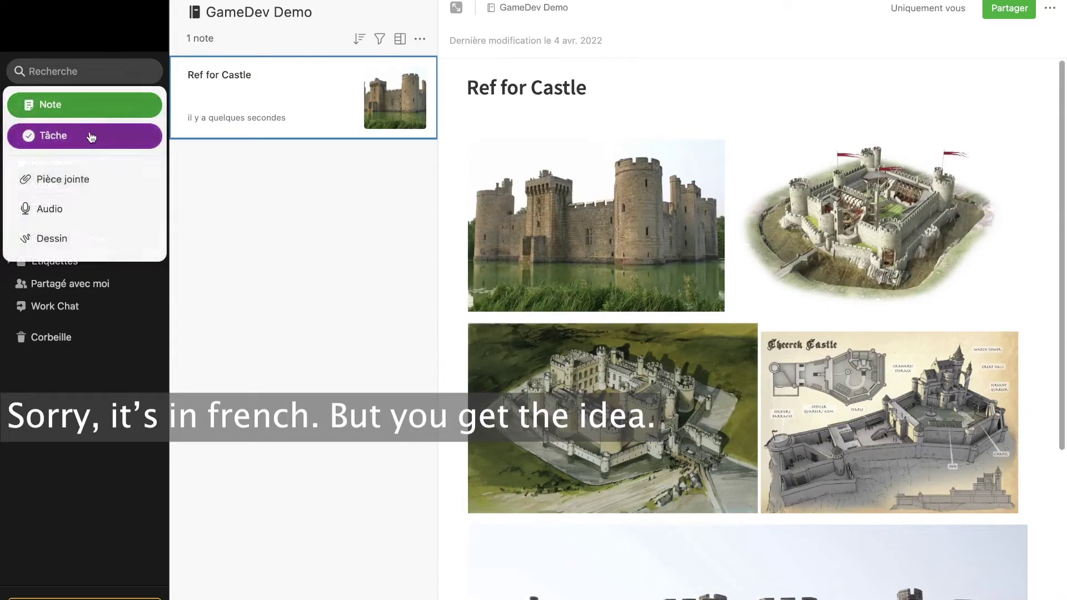
# Create a new note titled 'Progress' using the to-do list (Liste « à faire ») template.
pyautogui.click(94, 111)
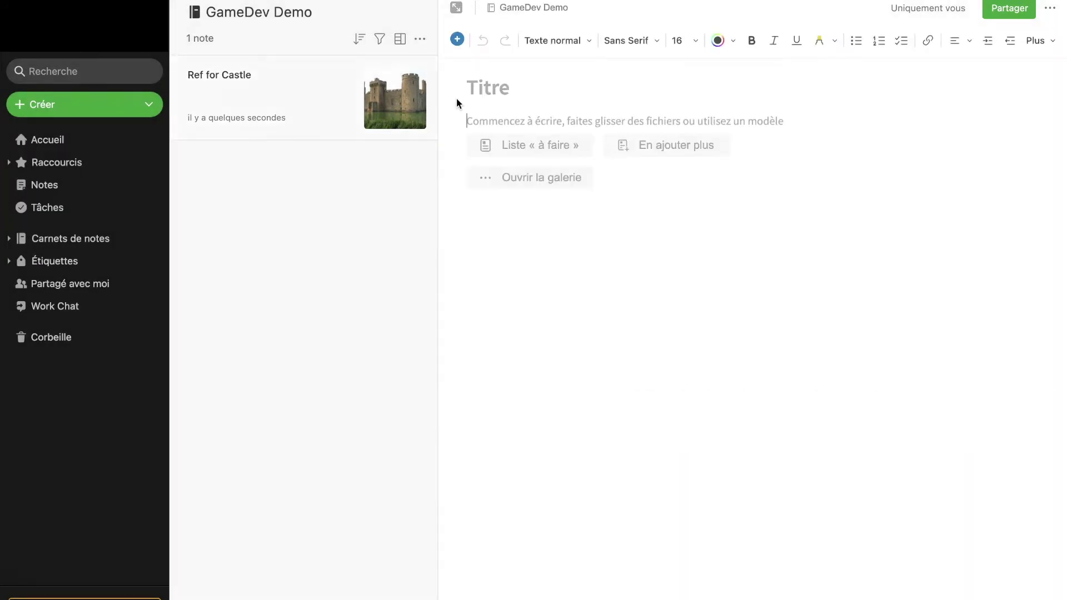
pyautogui.write('Progress')
pyautogui.click(526, 144)
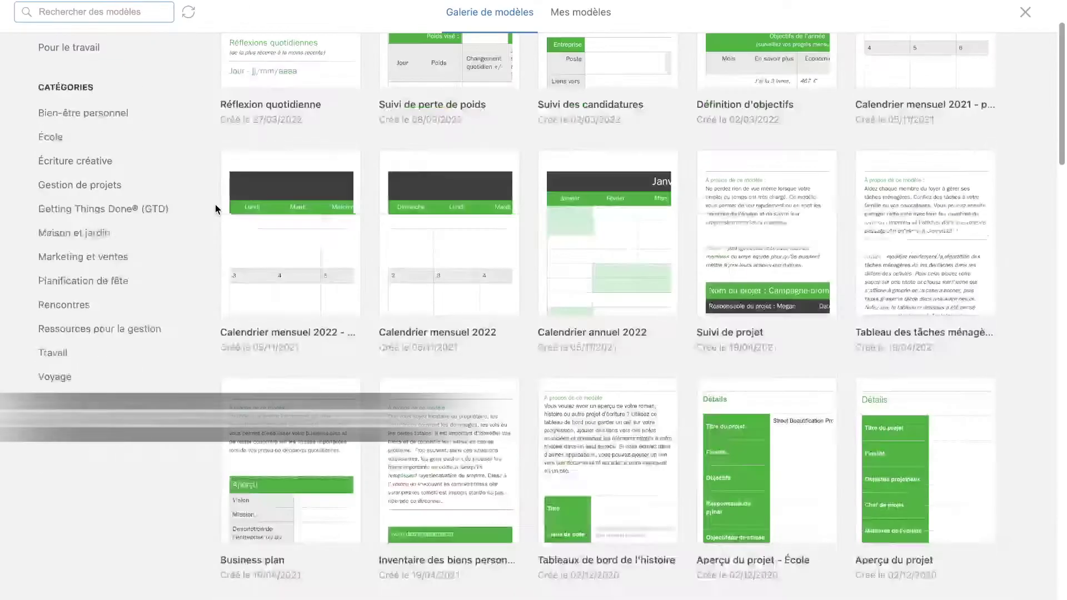
# Scroll through the Evernote template gallery to browse the available templates.
pyautogui.scroll(-6, 217, 204)
pyautogui.scroll(-5, 223, 211)
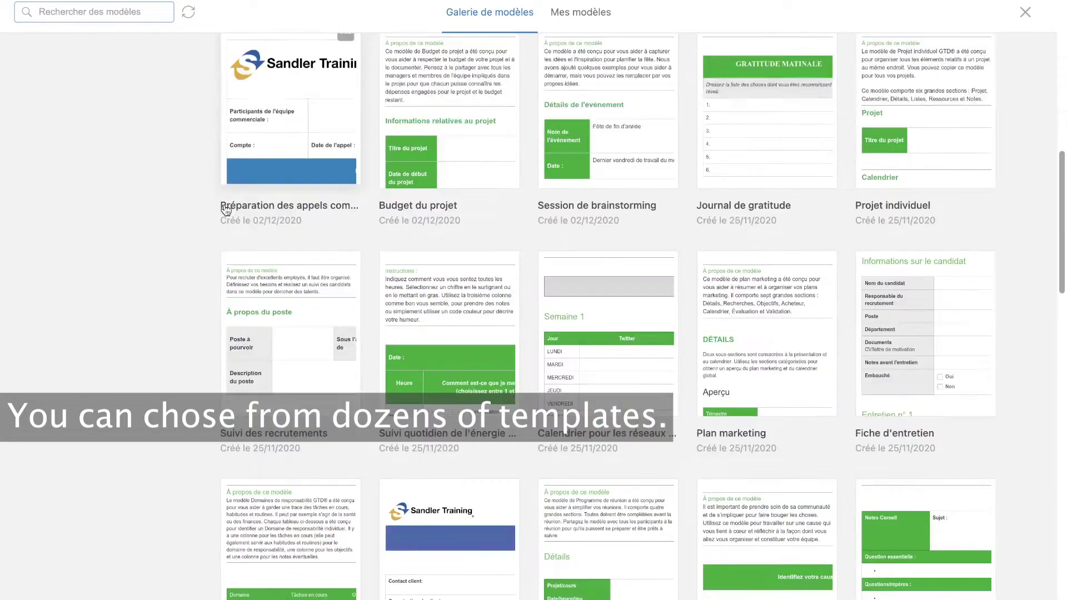
pyautogui.scroll(-6, 231, 214)
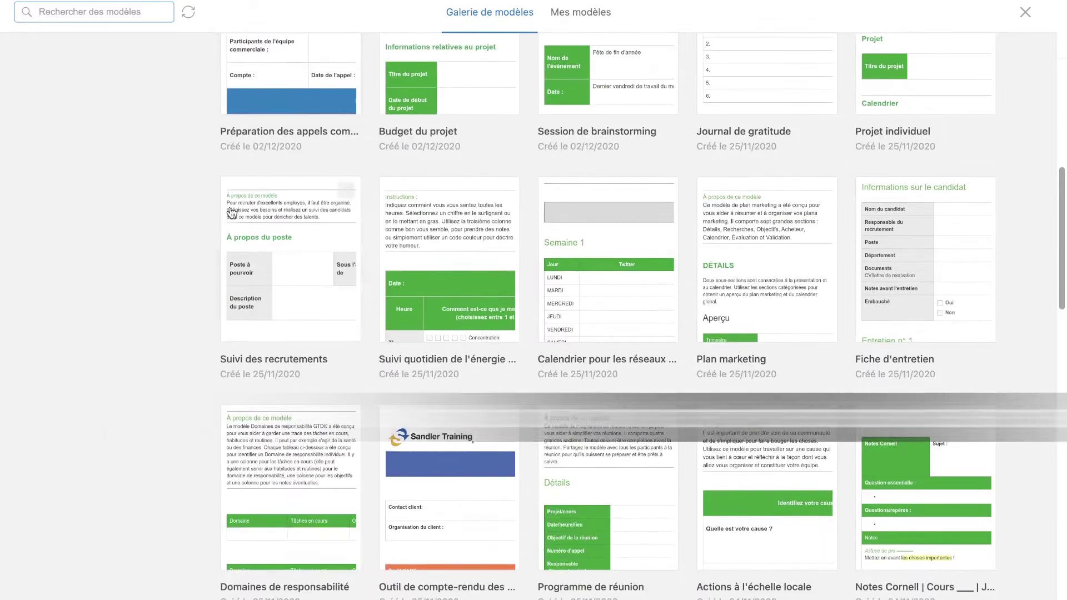
pyautogui.scroll(-6, 231, 217)
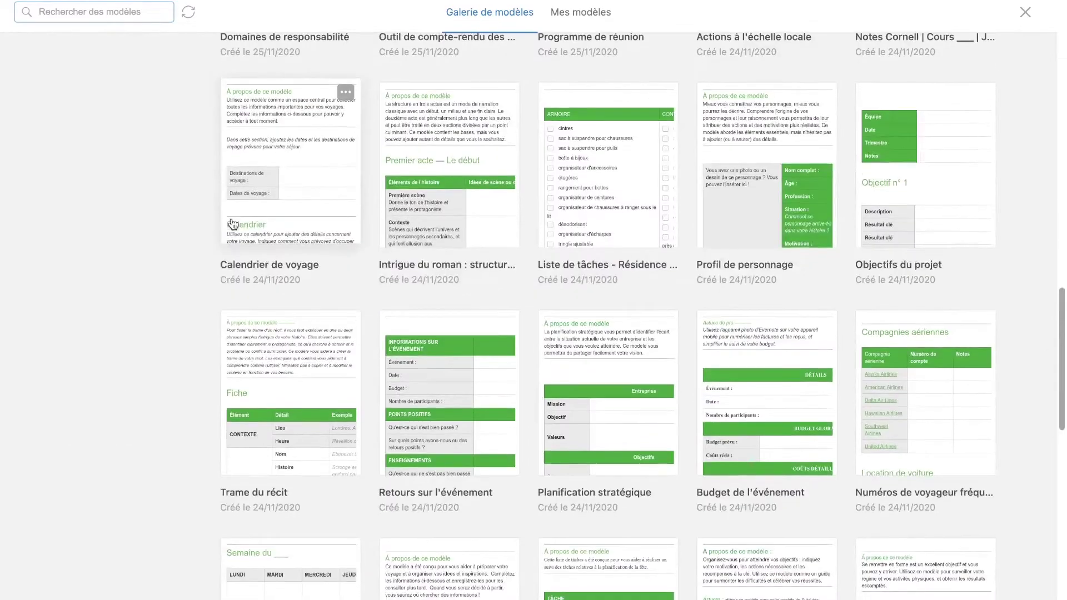
pyautogui.scroll(-5, 233, 228)
pyautogui.scroll(-8, 232, 225)
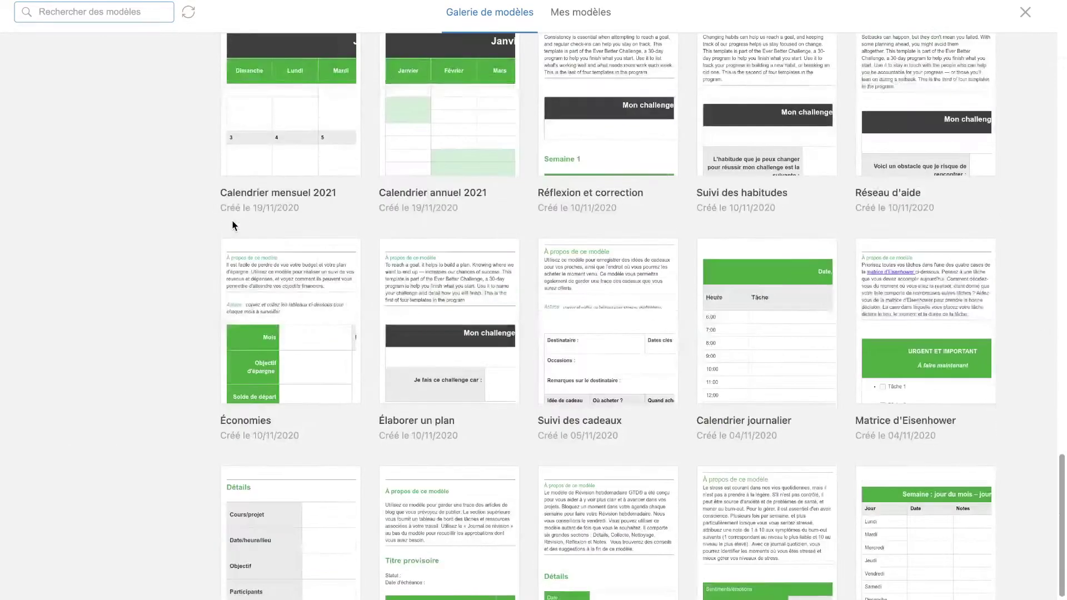
pyautogui.scroll(-2, 233, 225)
pyautogui.scroll(20, 232, 221)
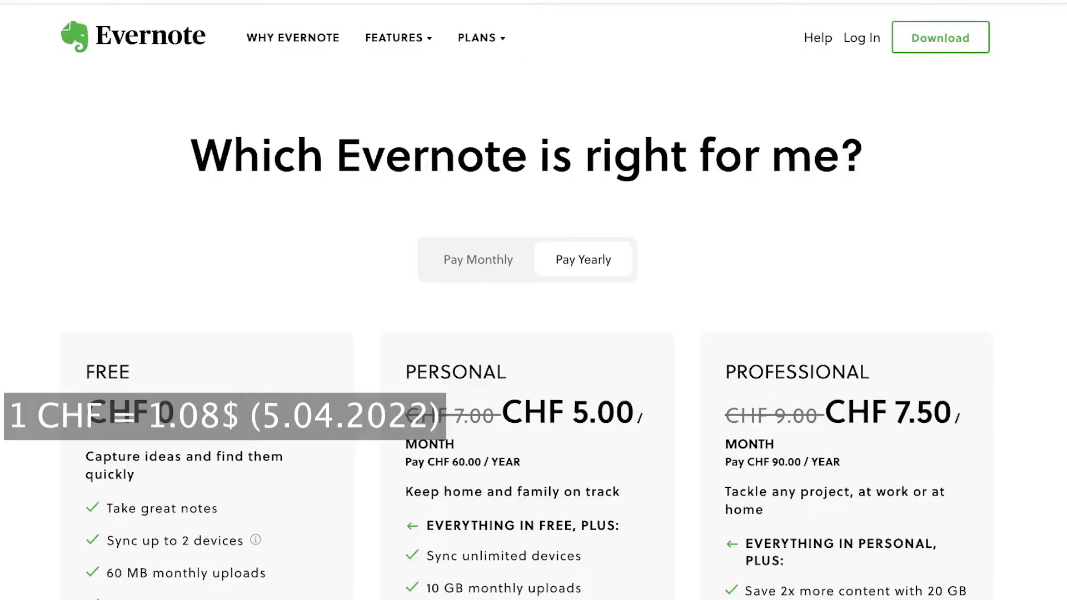
# Scroll down Evernote's Plans page through the Free, Personal and Professional cards and Compare plans table.
pyautogui.scroll(-5, 533, 334)
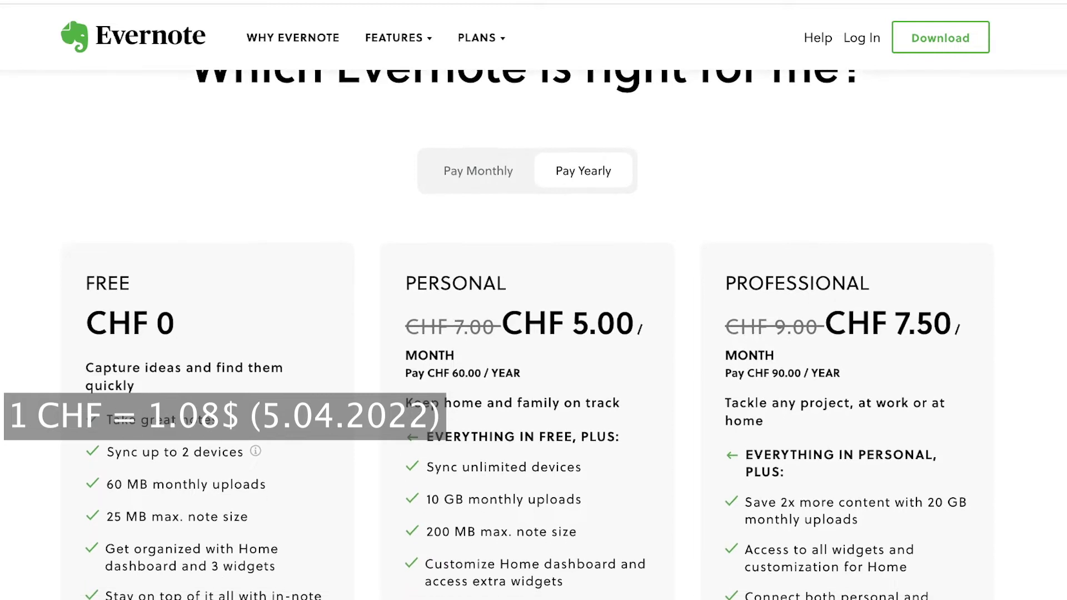
pyautogui.scroll(-4, 533, 333)
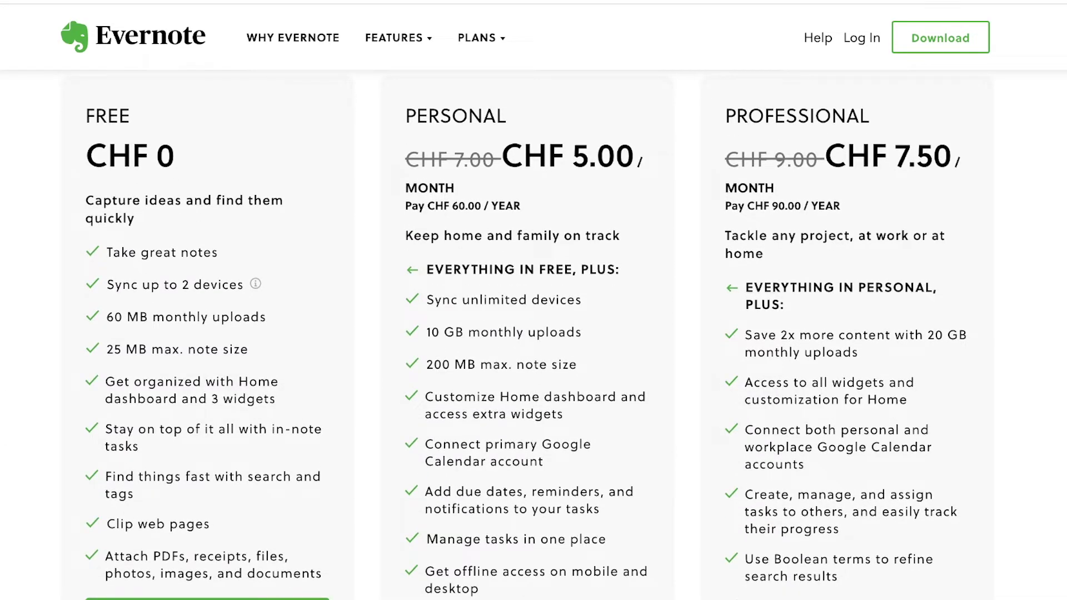
pyautogui.scroll(-12, 533, 333)
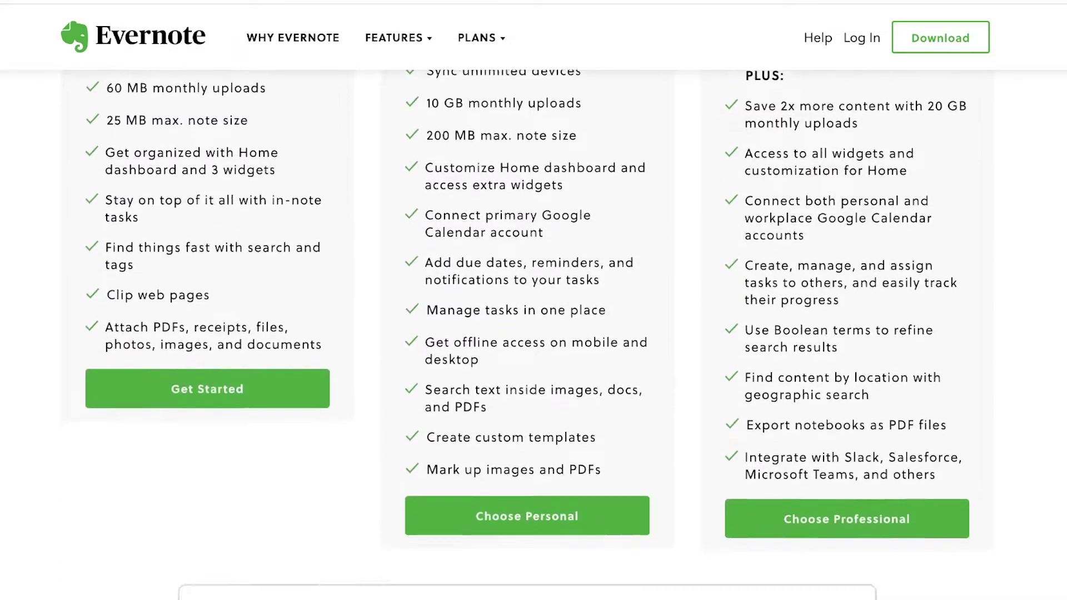
pyautogui.scroll(-13, 533, 334)
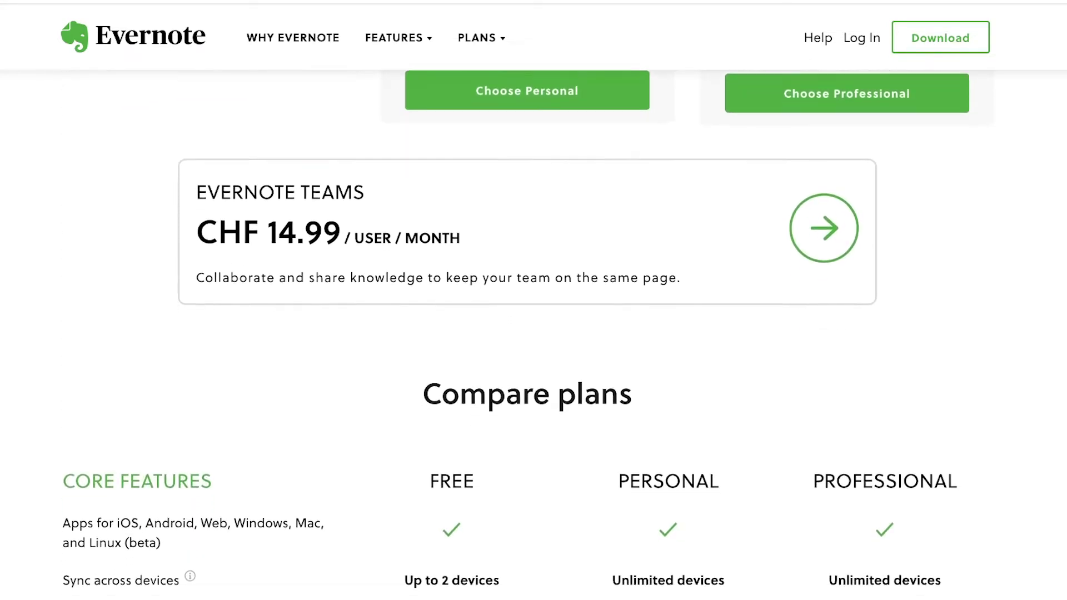
pyautogui.scroll(-10, 533, 334)
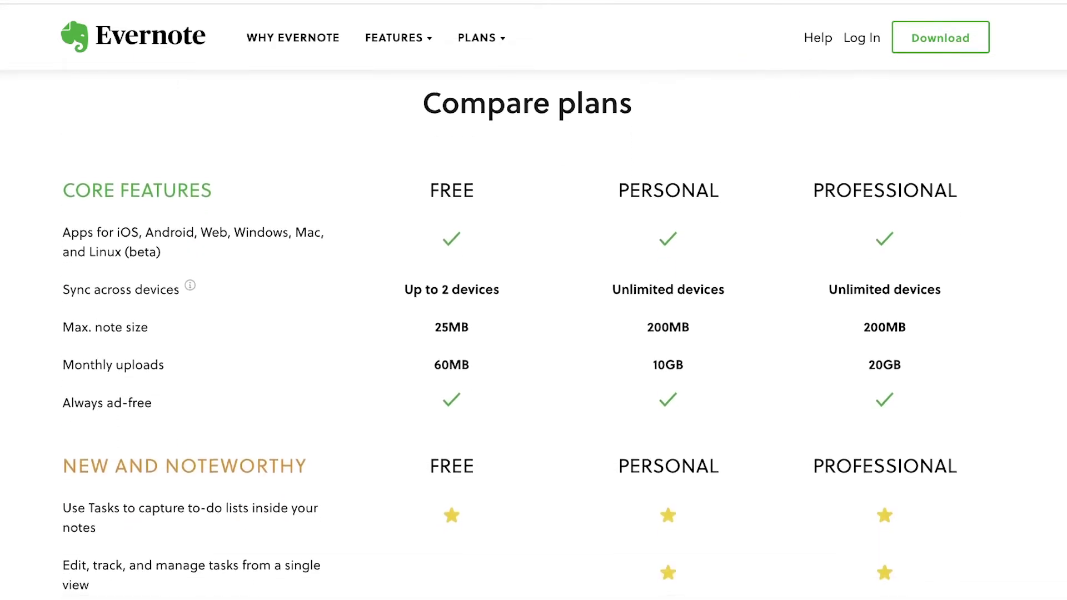
pyautogui.scroll(-10, 533, 334)
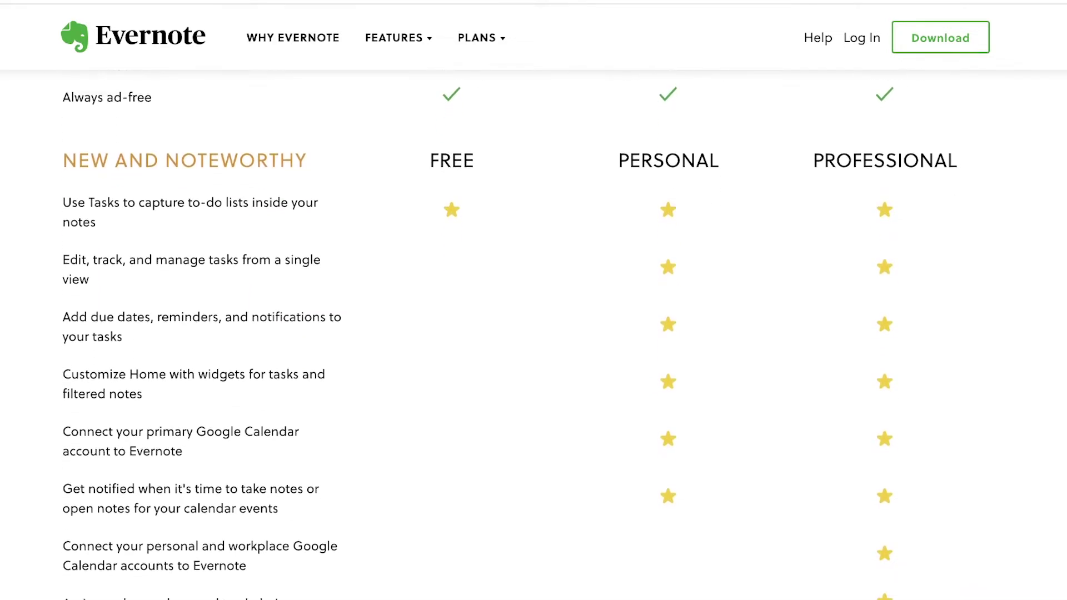
pyautogui.scroll(-12, 533, 334)
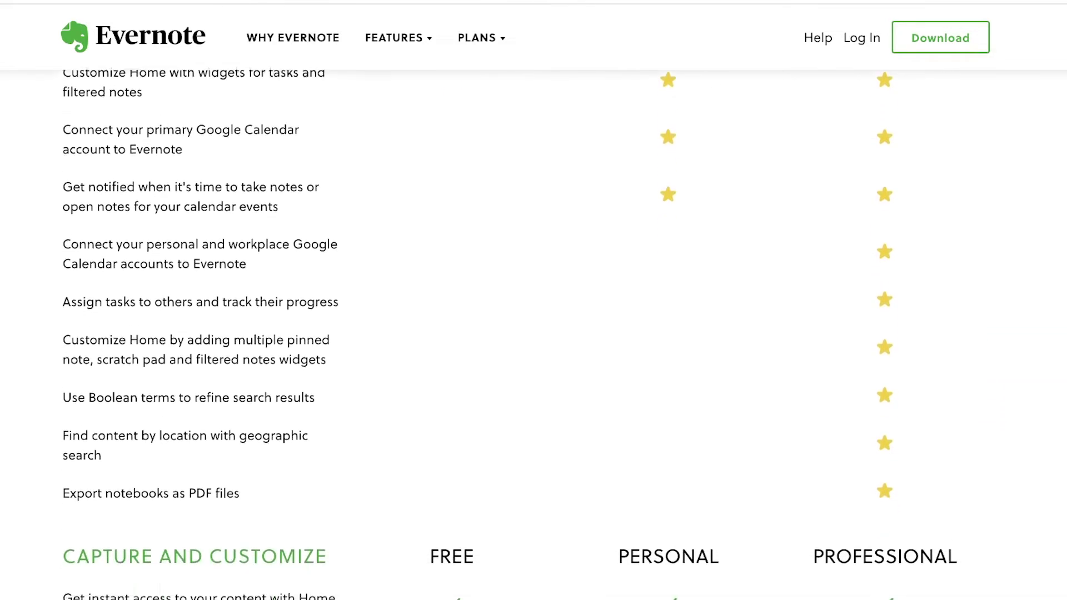
pyautogui.scroll(-12, 533, 333)
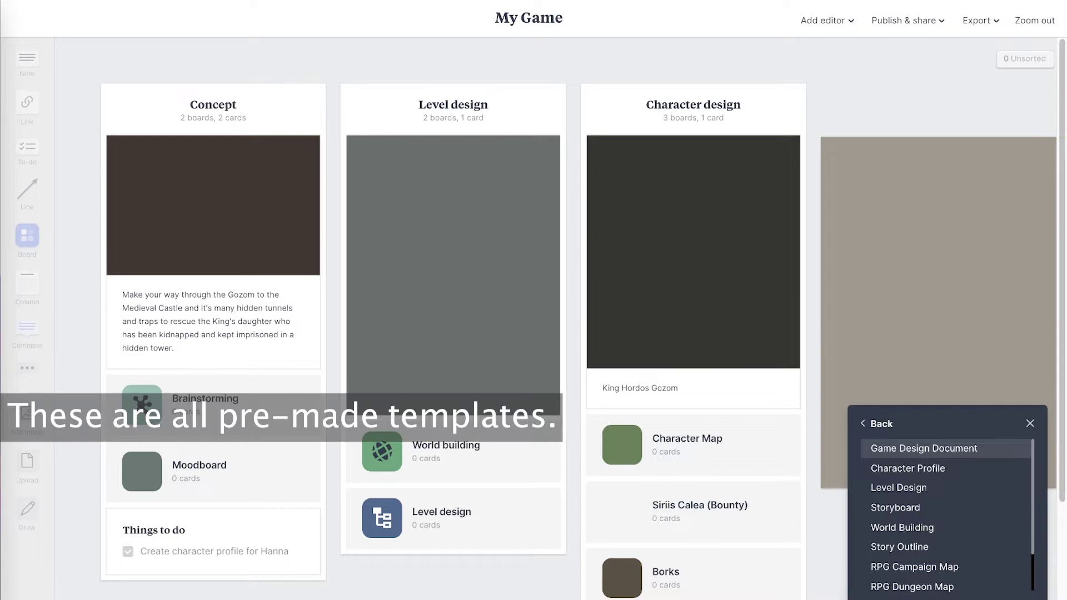
# Load the RPG Campaign Map template and scroll through Milanote's template list.
pyautogui.click(933, 572)
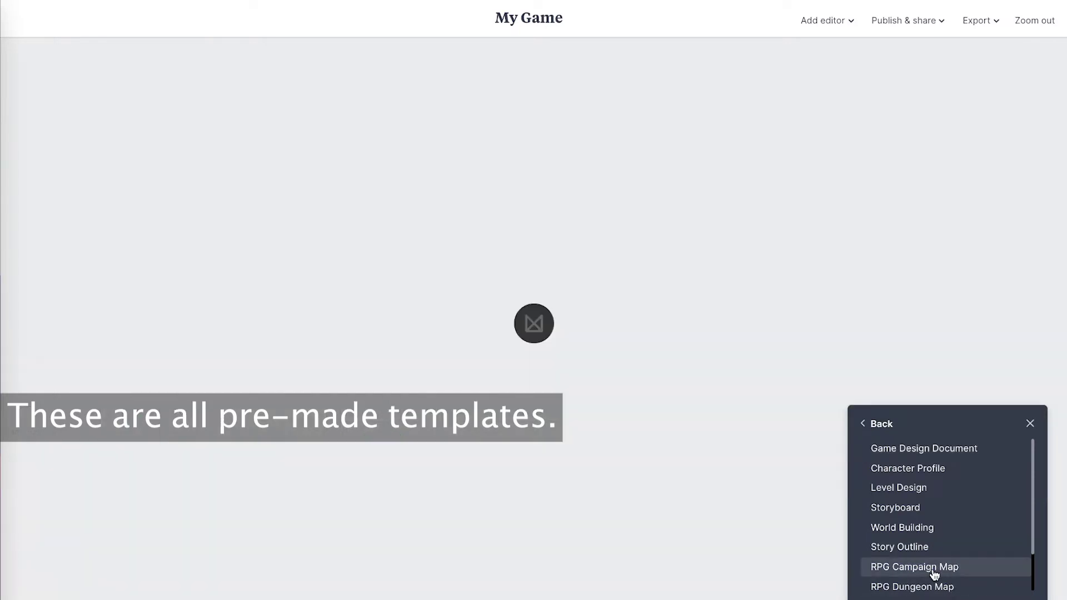
pyautogui.scroll(-5, 652, 442)
pyautogui.scroll(5, 652, 444)
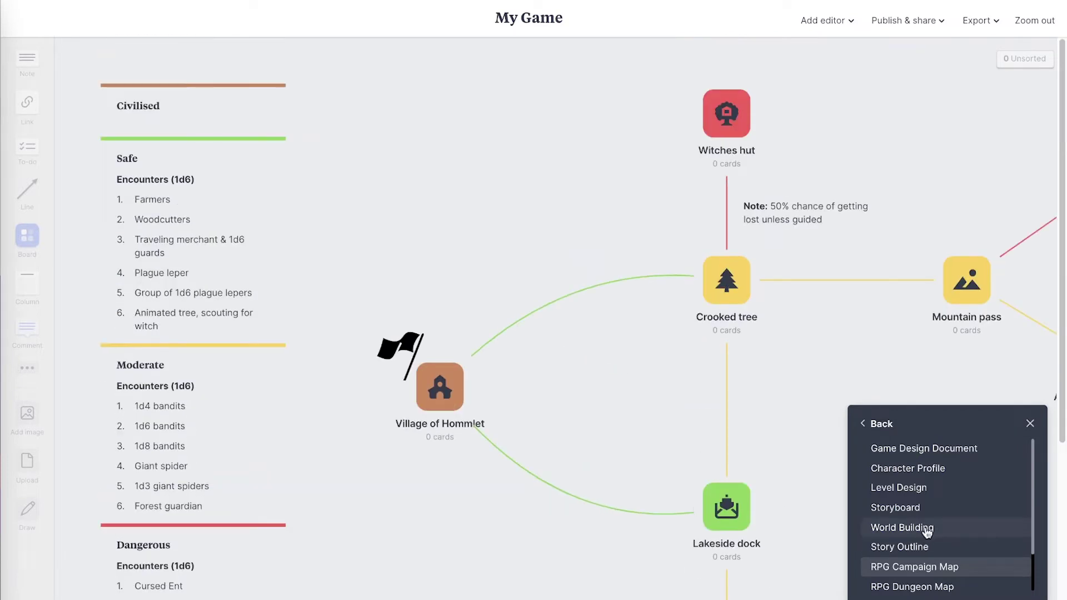
pyautogui.scroll(-1, 932, 511)
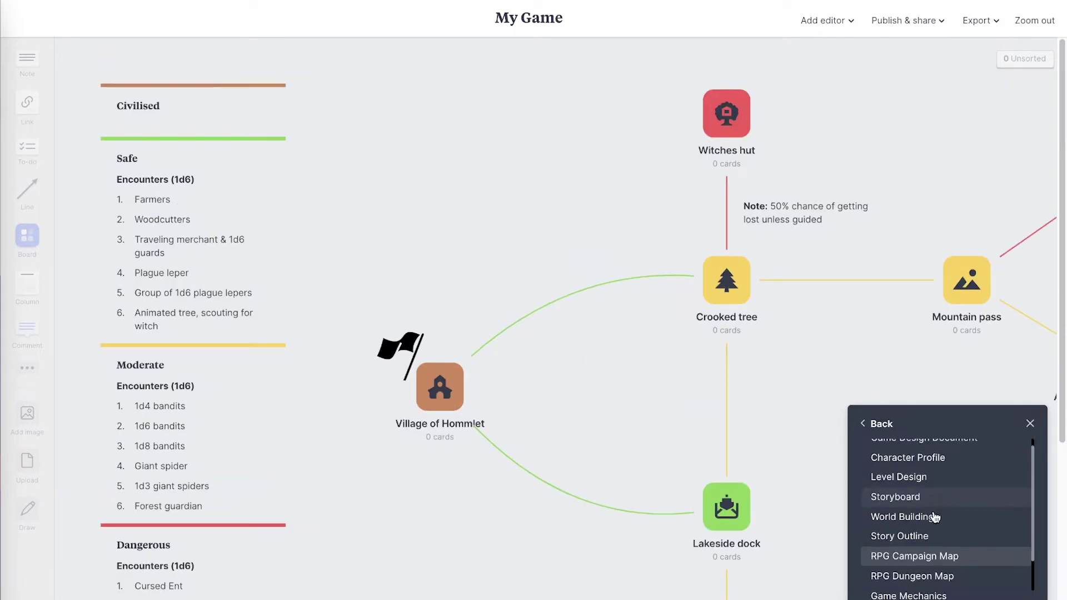
pyautogui.scroll(-2, 946, 562)
# Preview the Game Mechanics template board, then switch to the Game Flow Diagram template.
pyautogui.click(945, 555)
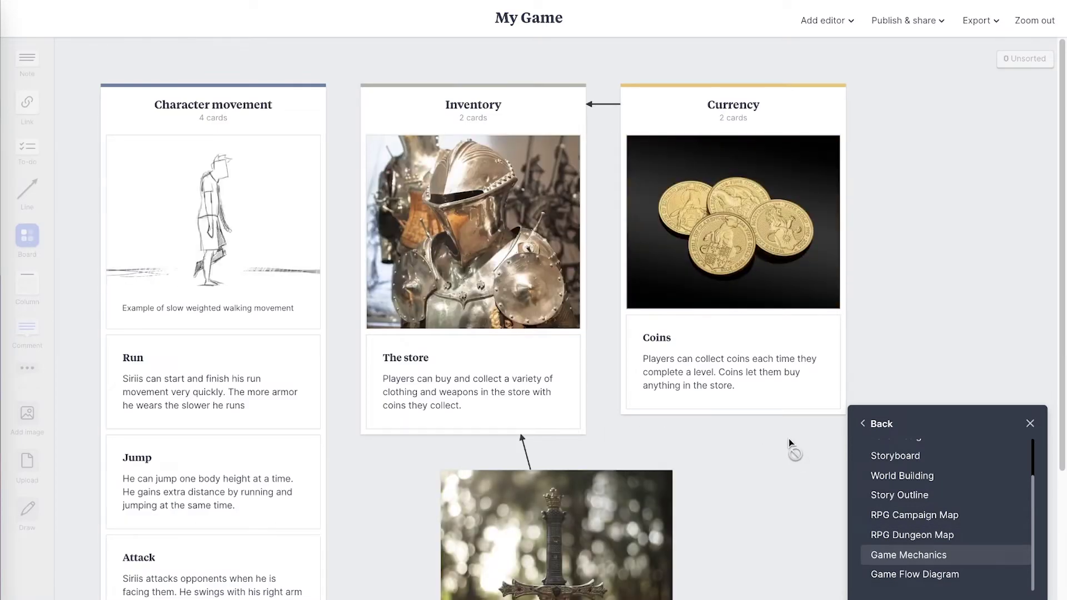
pyautogui.scroll(-1, 786, 429)
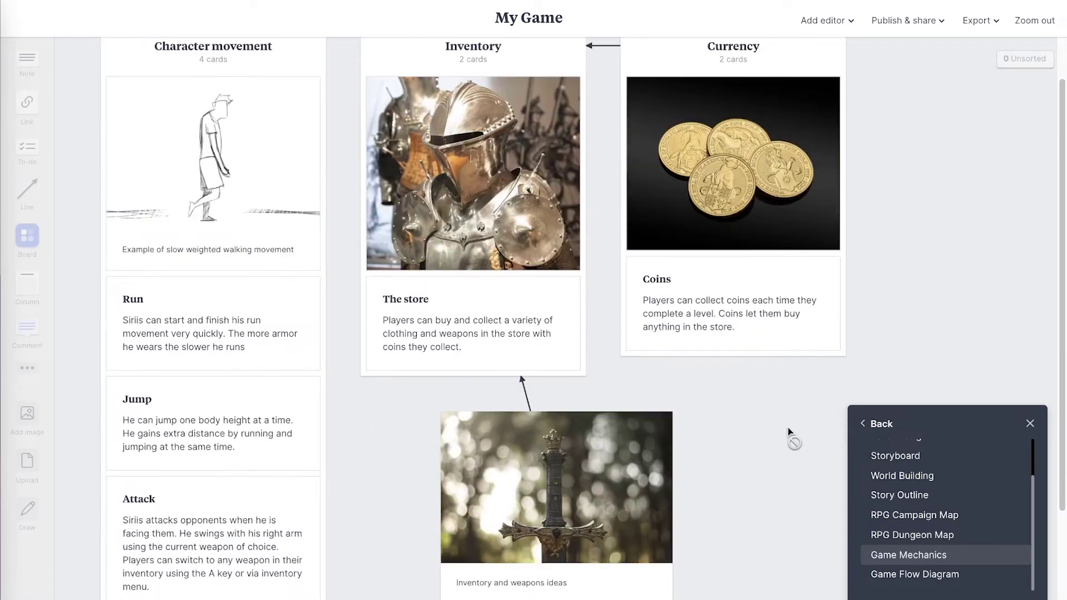
pyautogui.scroll(1, 791, 434)
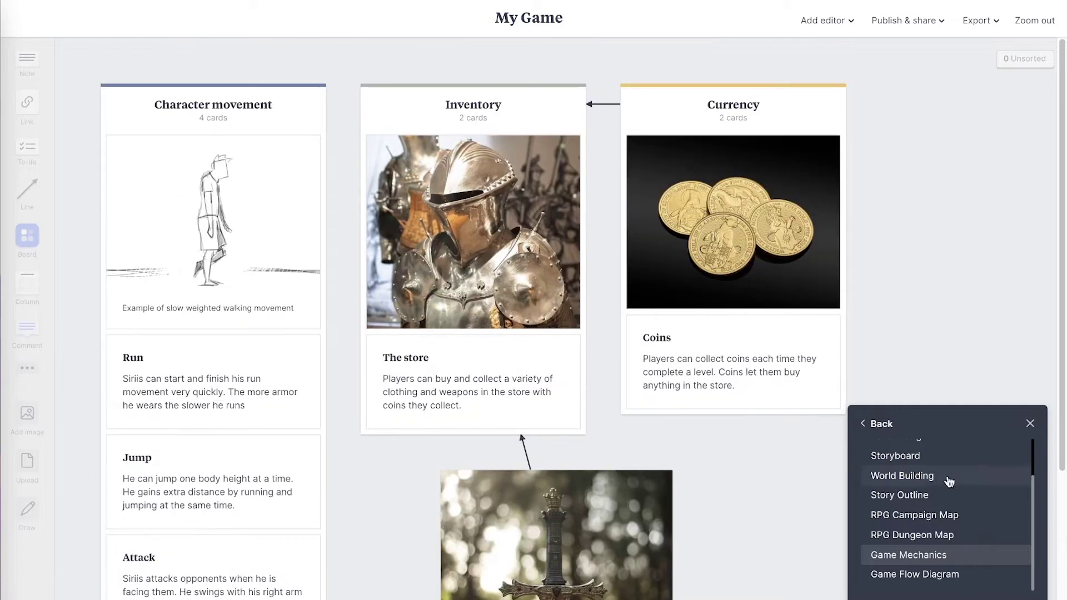
pyautogui.click(883, 574)
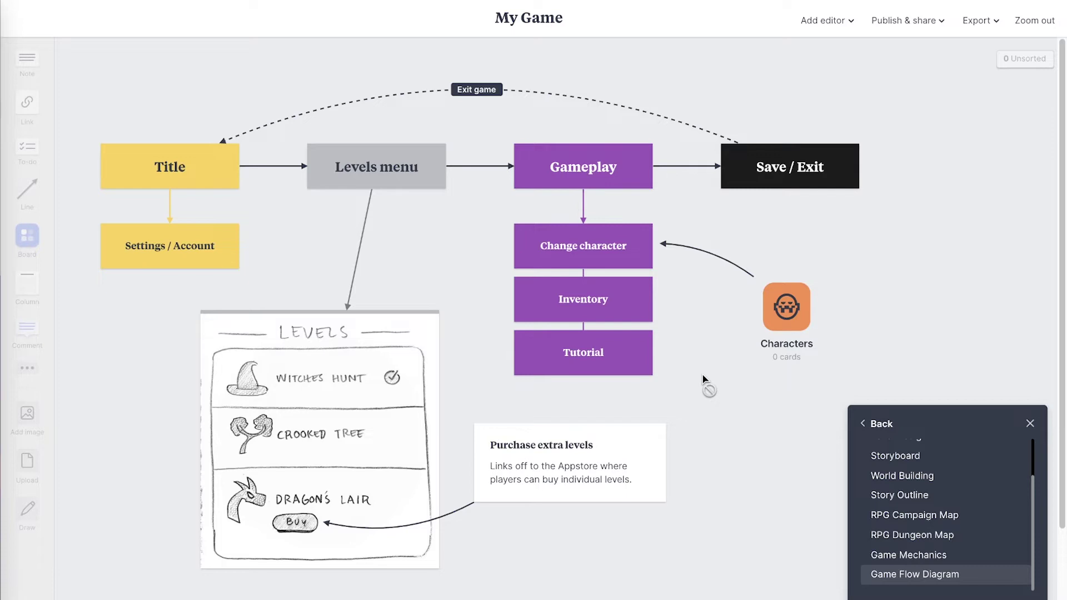
pyautogui.scroll(-2, 702, 374)
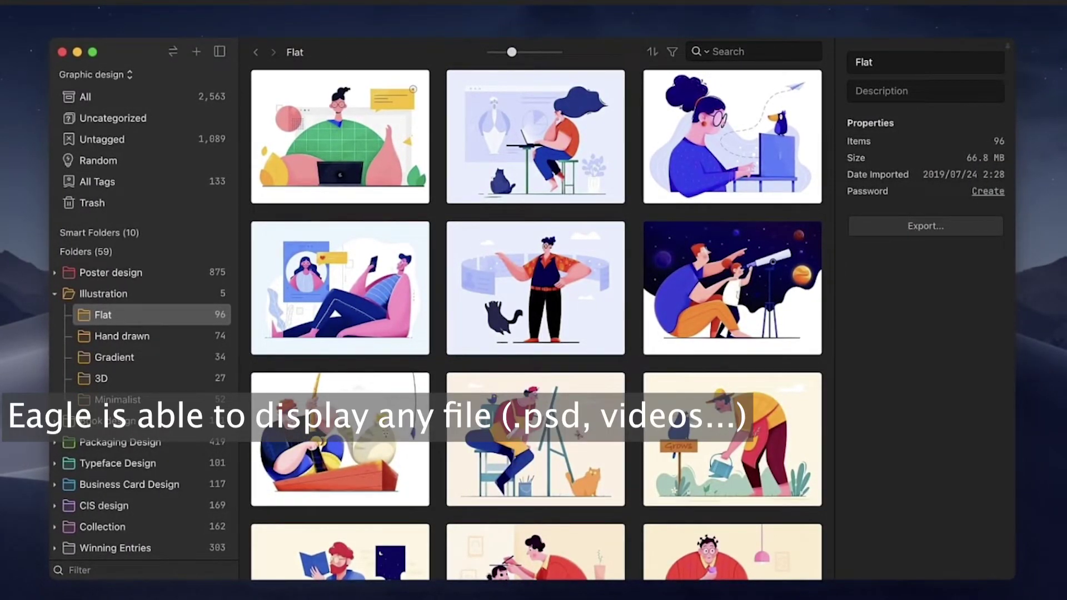
# Filter the Eagle inspiration images by yellow, then green, then blue colour.
pyautogui.press('Down')
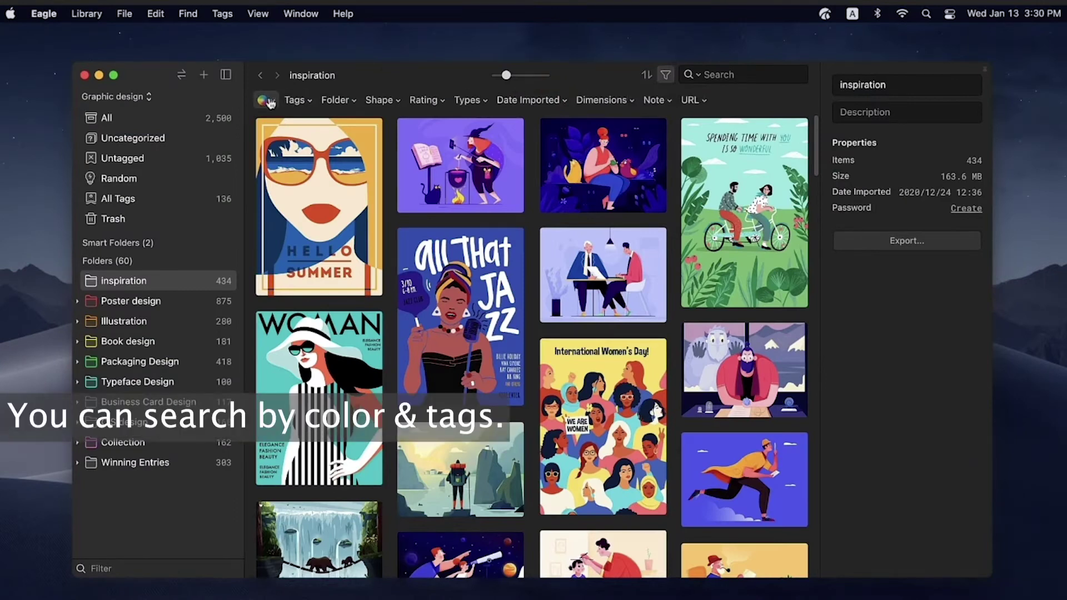
pyautogui.click(264, 100)
pyautogui.click(305, 261)
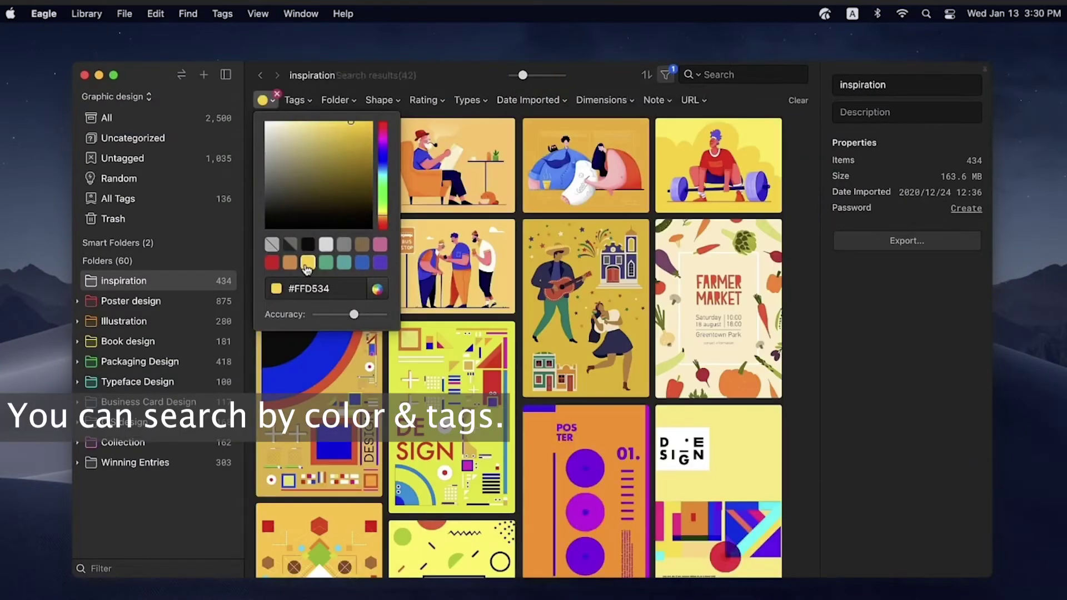
pyautogui.click(325, 262)
pyautogui.click(361, 263)
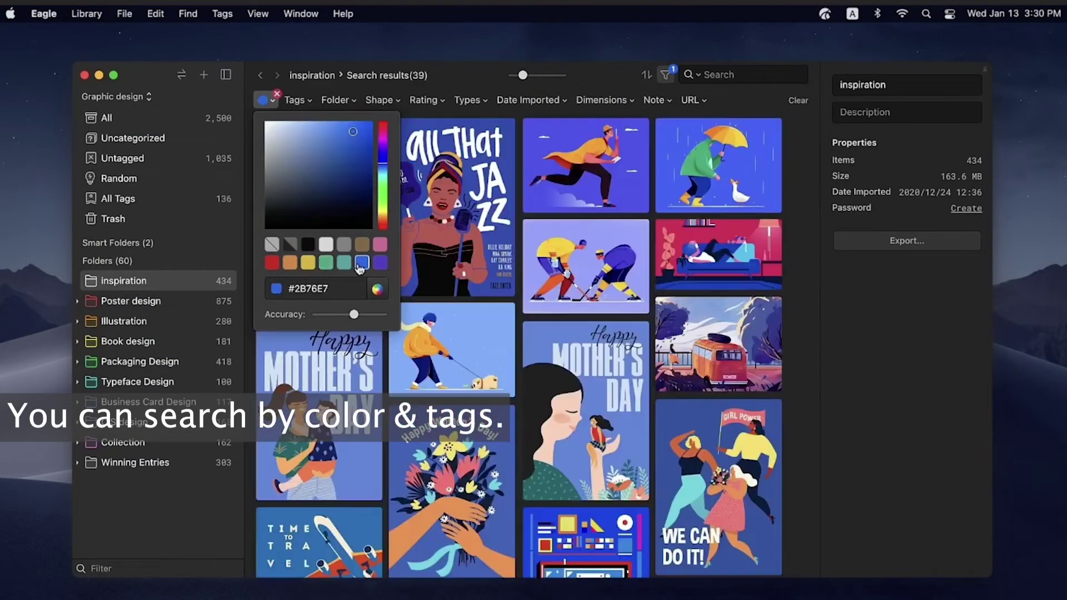
# Clear the colour filter and filter the images to the Hand drawn tag.
pyautogui.click(276, 94)
pyautogui.click(293, 101)
pyautogui.click(445, 298)
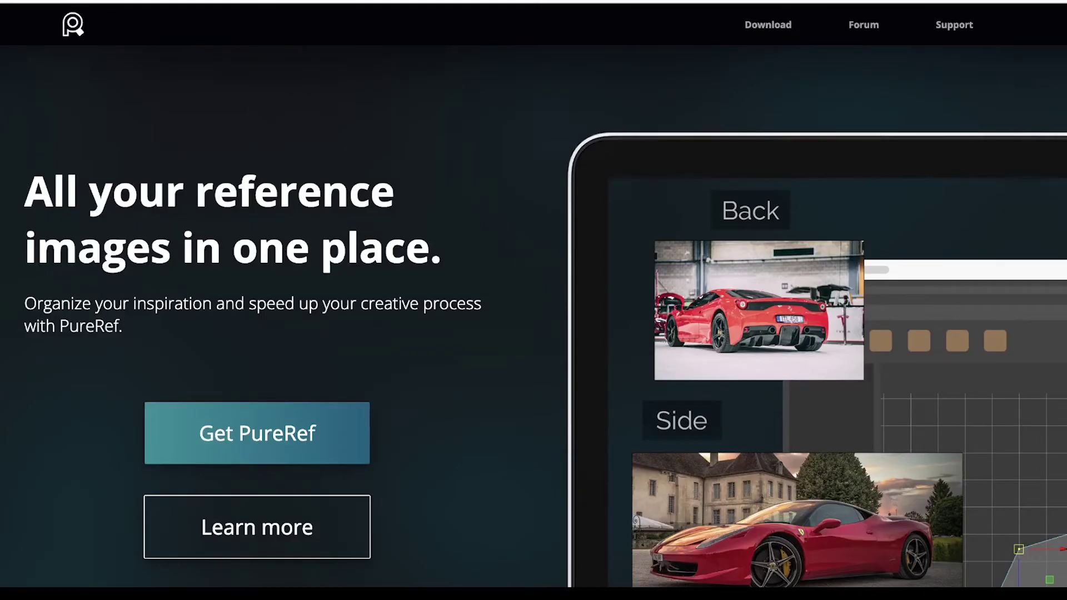
# Scroll the PureRef homepage past drag-and-drop, always-on-top and cross-platform to Optimize your workflow.
pyautogui.scroll(-4, 1022, 498)
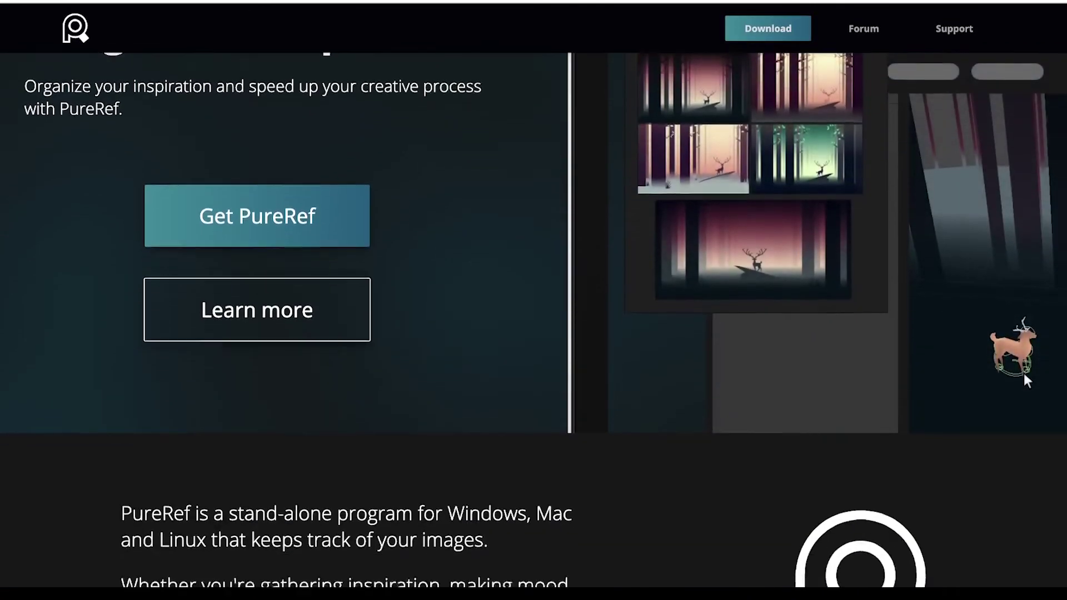
pyautogui.scroll(-10, 1025, 369)
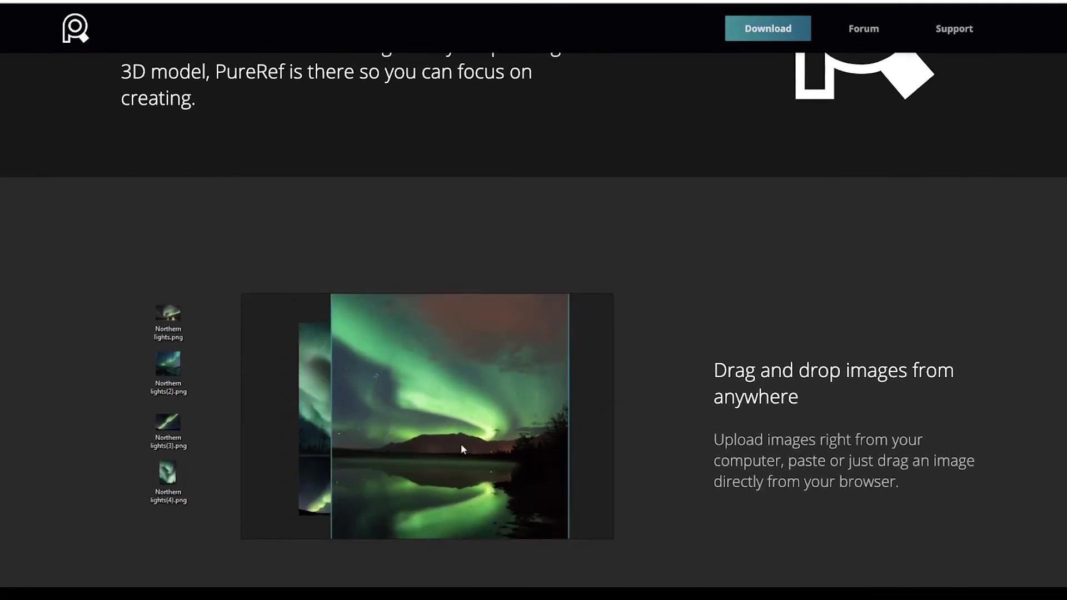
pyautogui.scroll(-2, 534, 299)
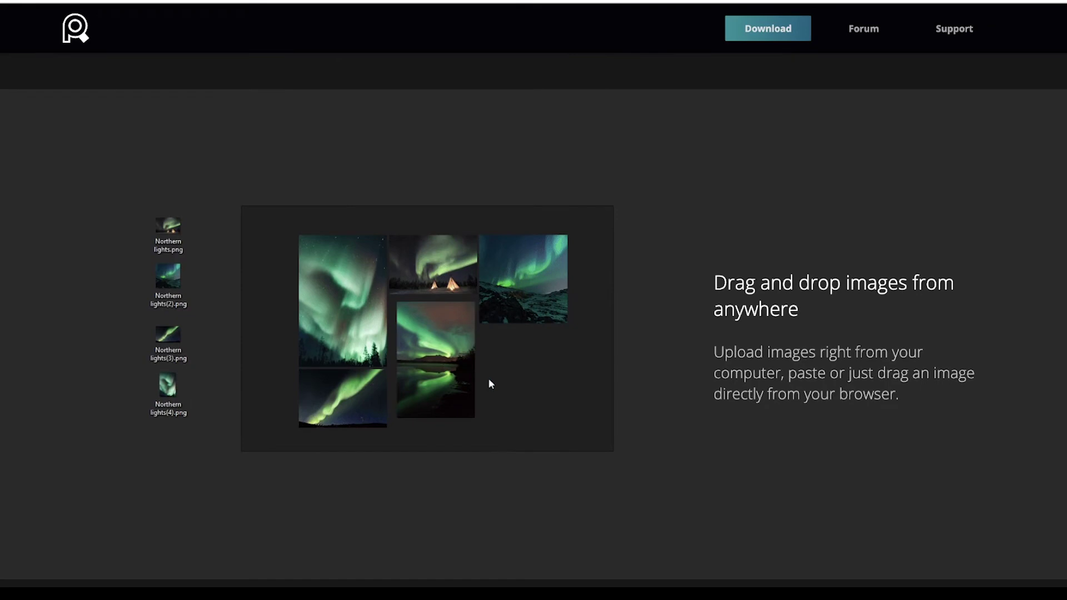
pyautogui.scroll(-5, 533, 300)
pyautogui.scroll(-3, 533, 300)
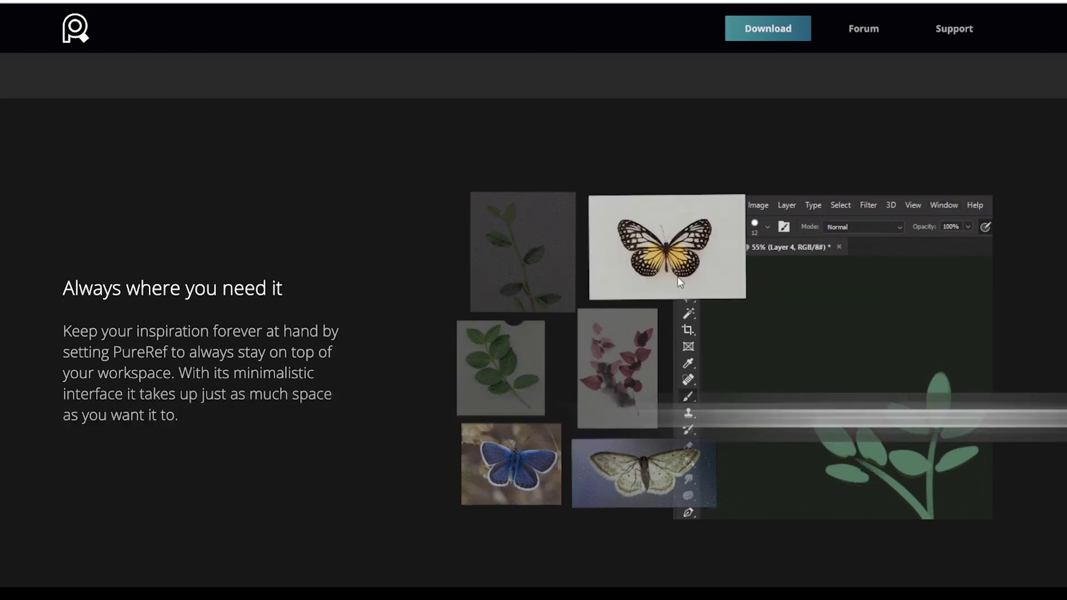
pyautogui.scroll(-3, 533, 300)
pyautogui.scroll(-5, 533, 300)
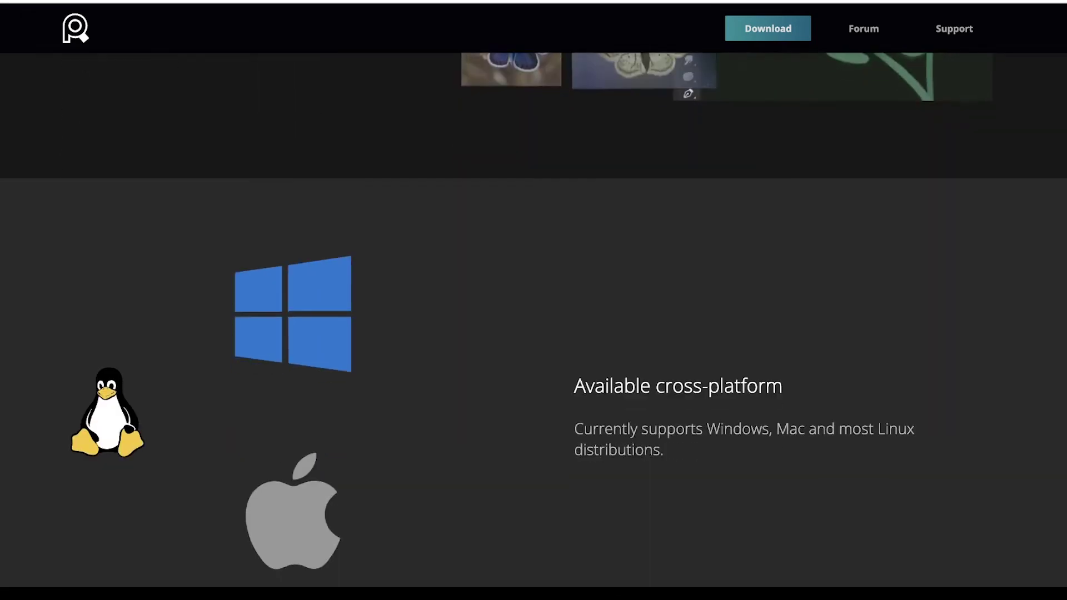
pyautogui.scroll(-4, 533, 300)
pyautogui.scroll(-3, 533, 300)
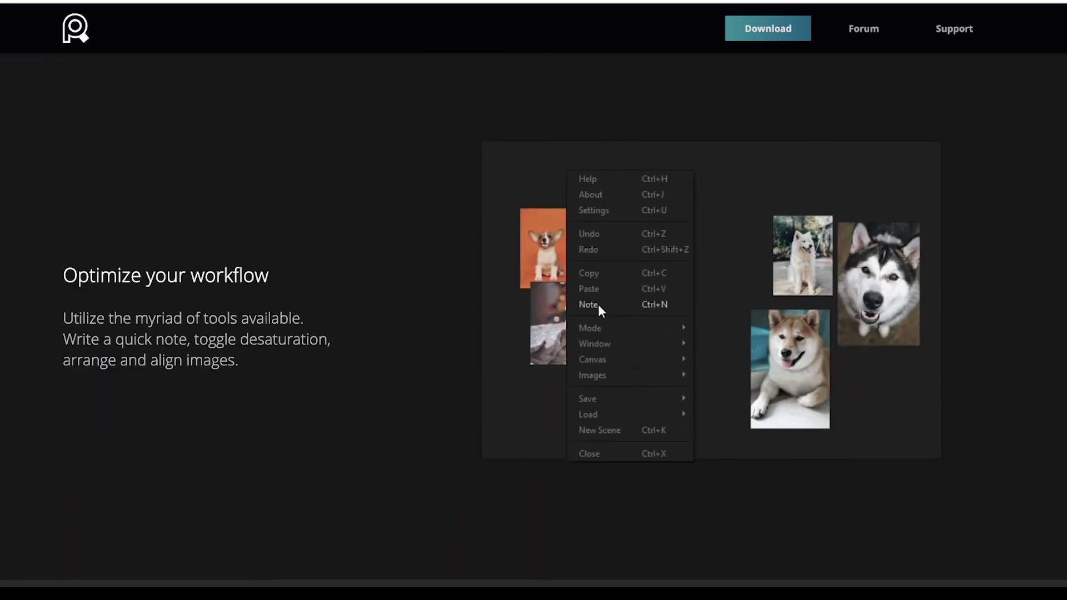